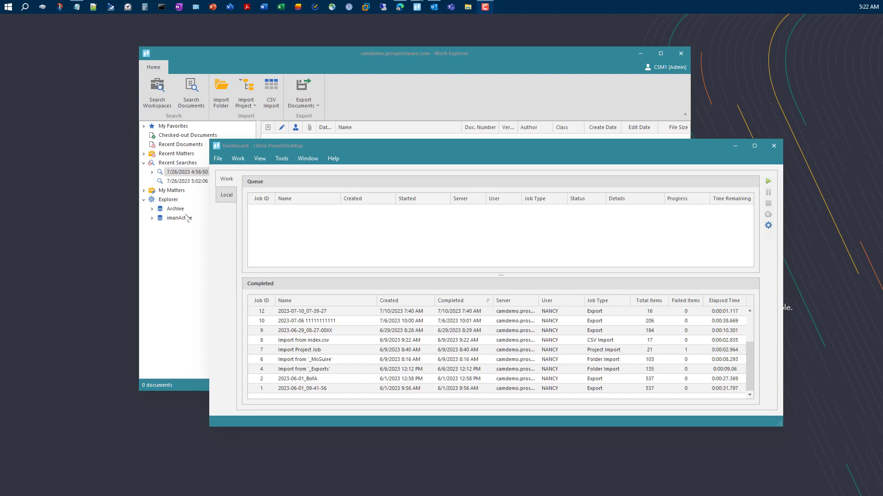
Step: Show the local job list on the dashboard and open the tool for exporting messages from a PST file
left_click(225, 179)
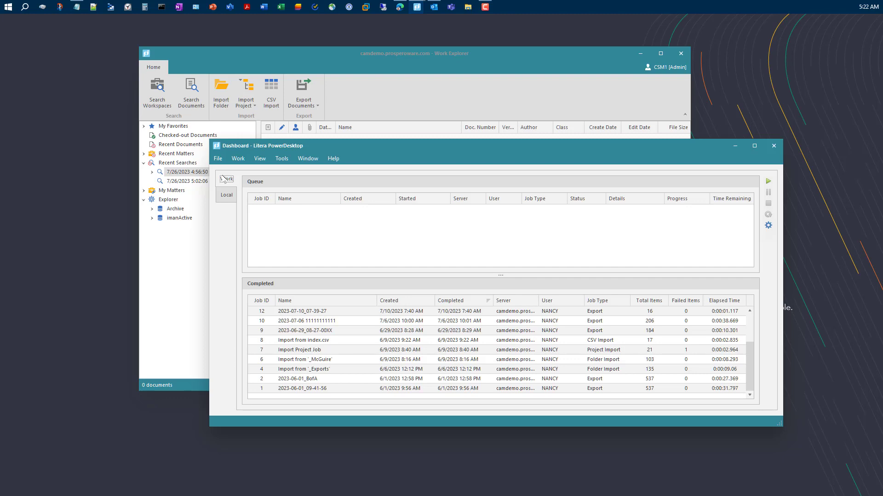
left_click(226, 195)
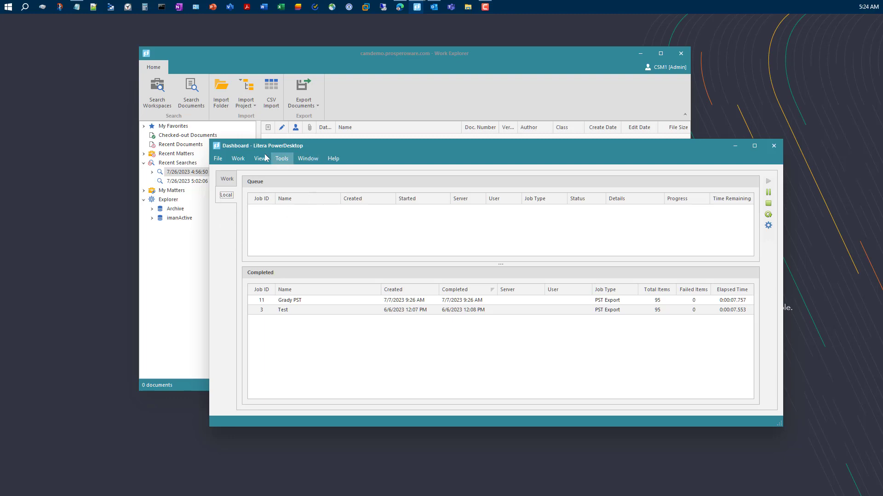
left_click(285, 162)
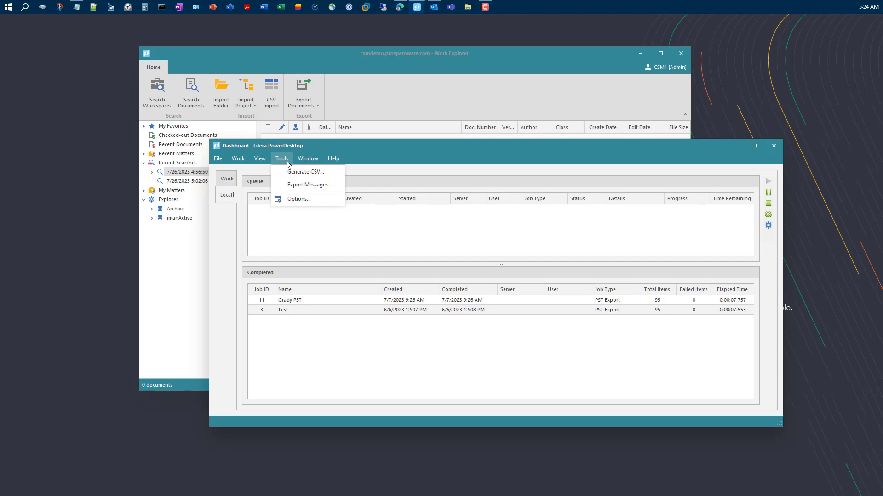
left_click(320, 186)
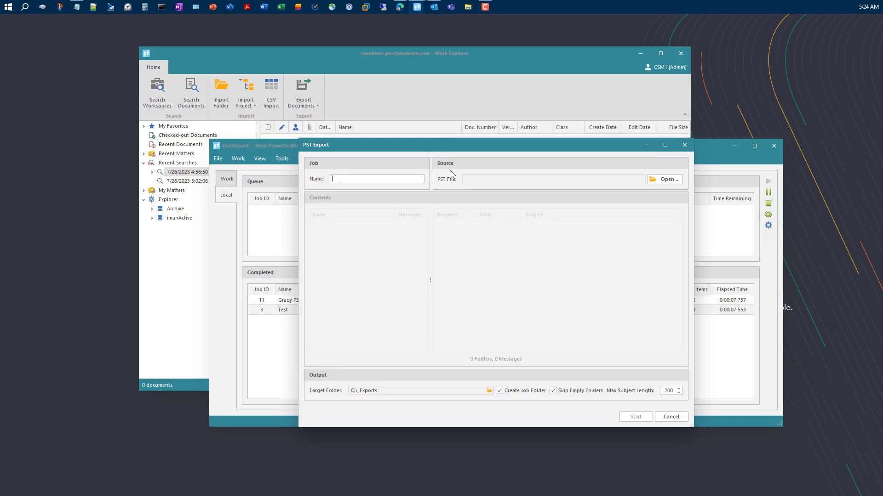
Step: Load _PSTs.pst from the __Imports2 folder as the export source, and enlarge the export window and its folder list
left_click(672, 181)
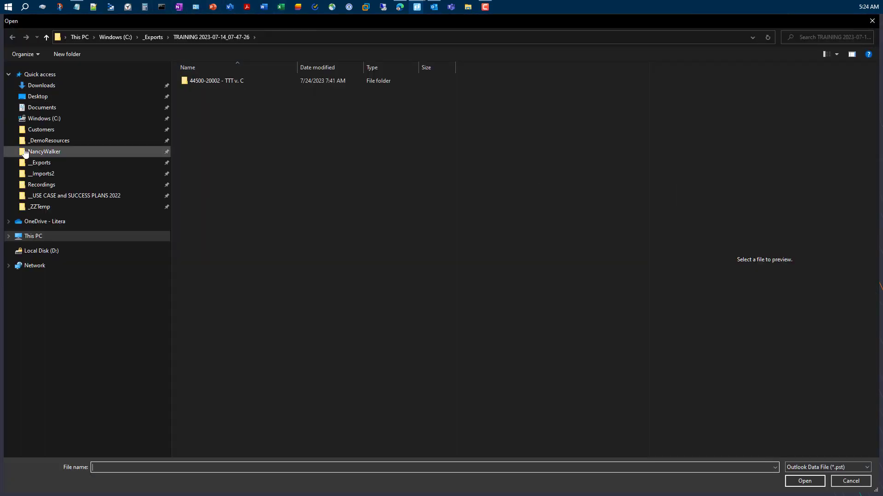
left_click(39, 176)
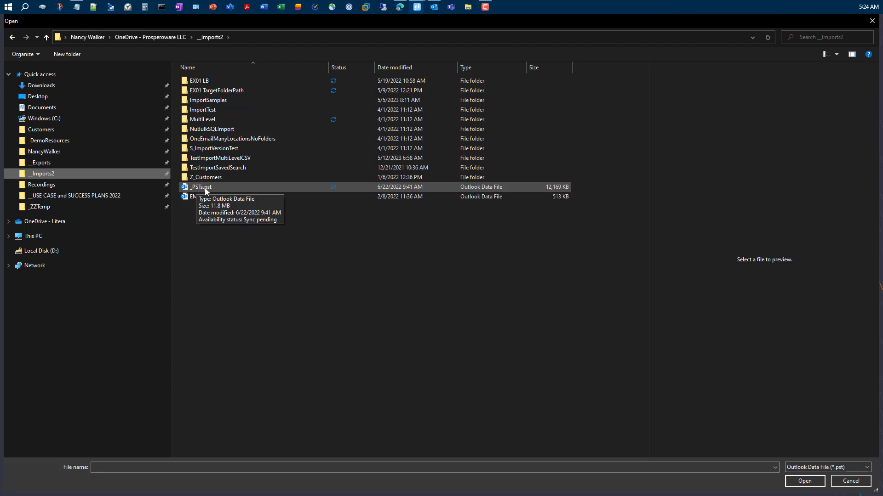
left_click(205, 190)
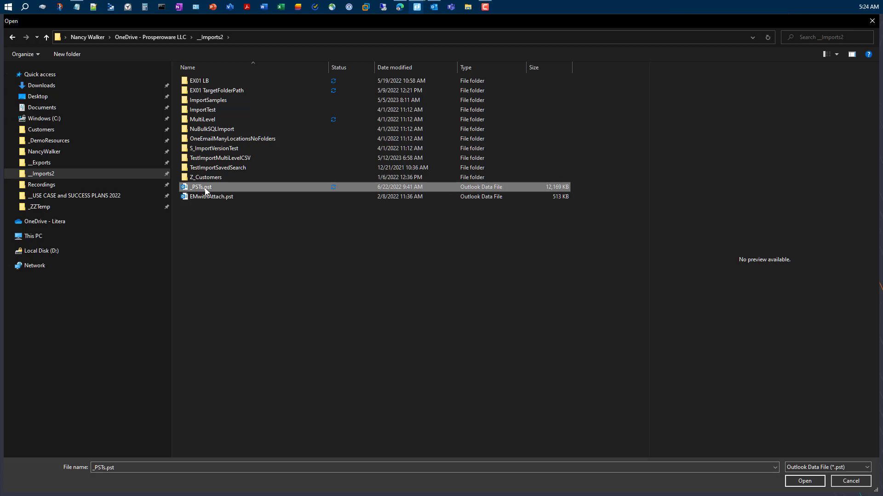
left_click(818, 483)
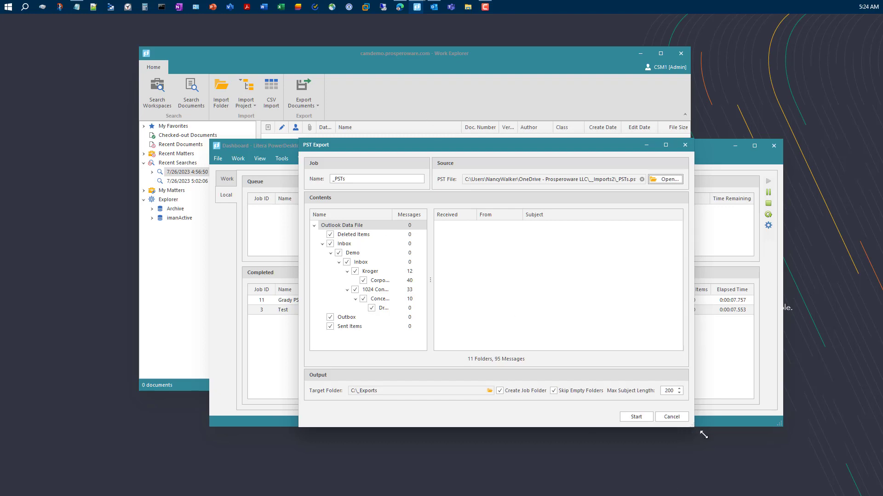
left_click_drag(689, 428, 771, 450)
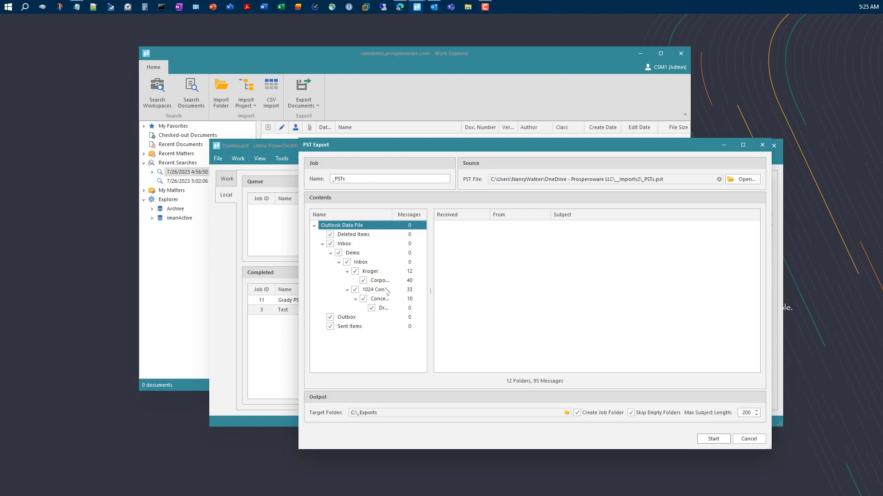
left_click_drag(431, 291, 484, 297)
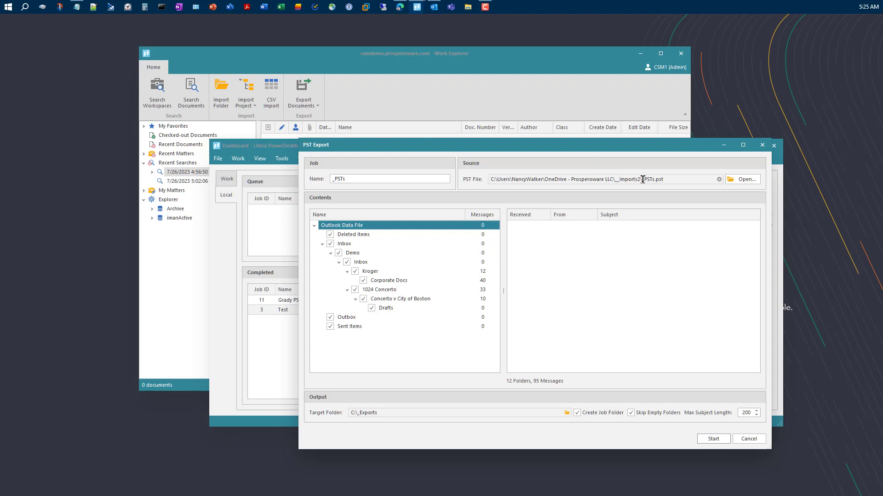
Step: Name the export job _PSTs Demo and start the export
left_click(383, 178)
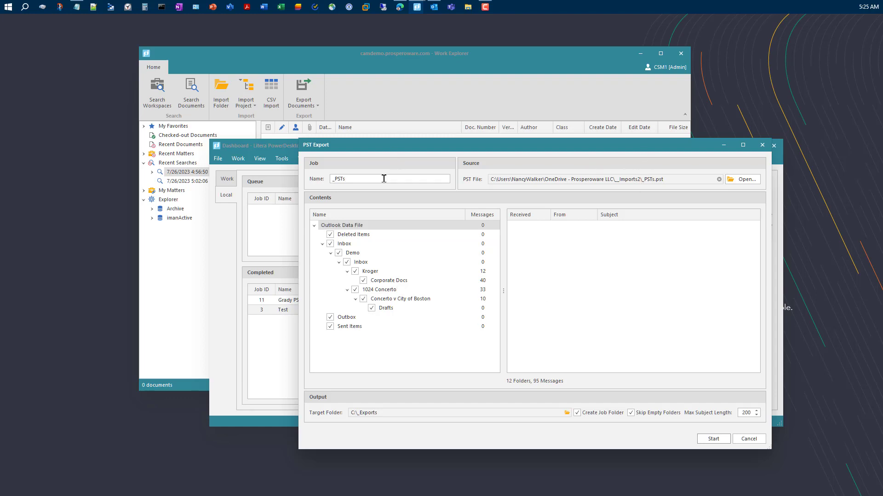
type("Demo")
left_click(717, 439)
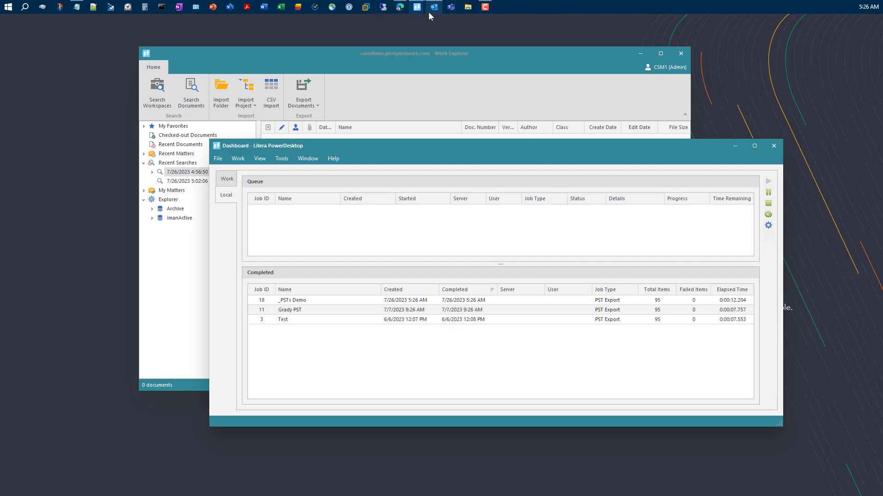
Step: Switch to File Explorer, view the __Imports2 folder and move the window aside
left_click(468, 8)
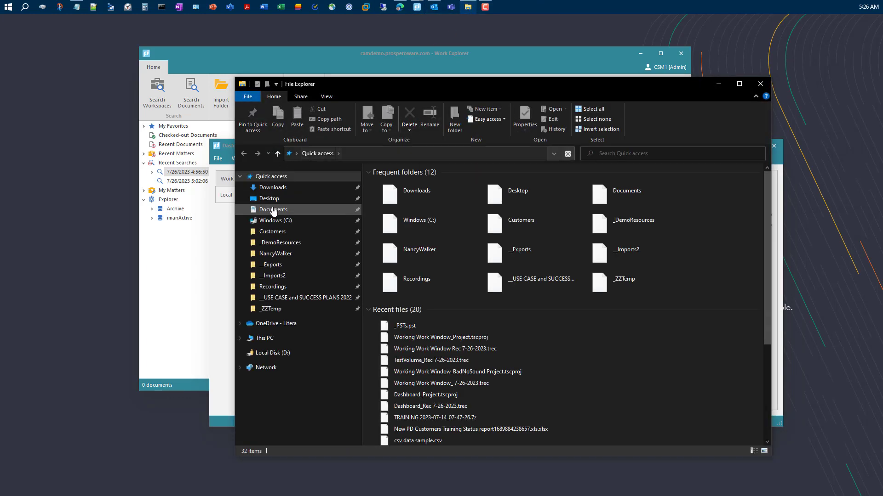
left_click(267, 277)
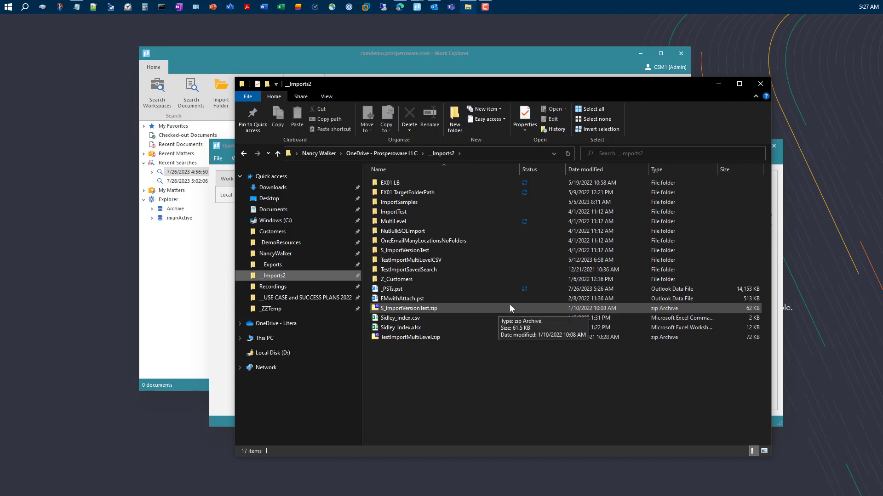
left_click_drag(558, 87, 445, 74)
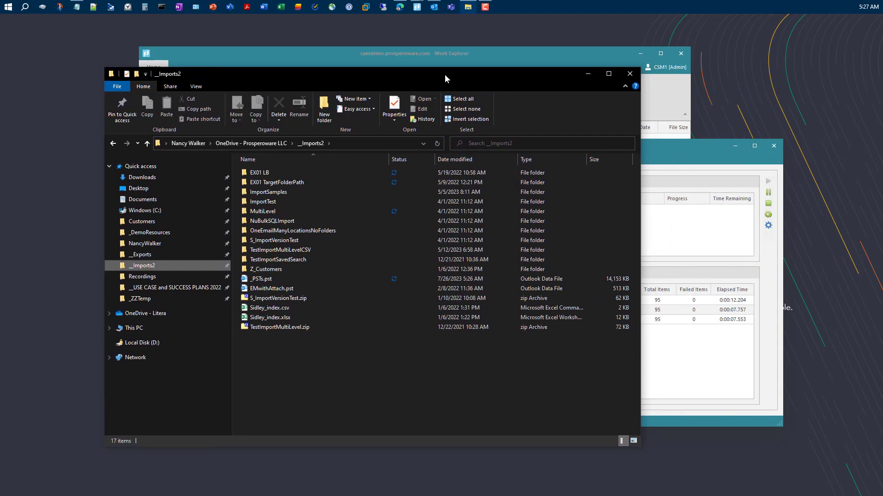
mouse_move(445, 75)
left_mouse_down()
mouse_move(432, 76)
mouse_move(500, 347)
mouse_move(455, 130)
mouse_move(467, 76)
mouse_move(455, 78)
left_mouse_up()
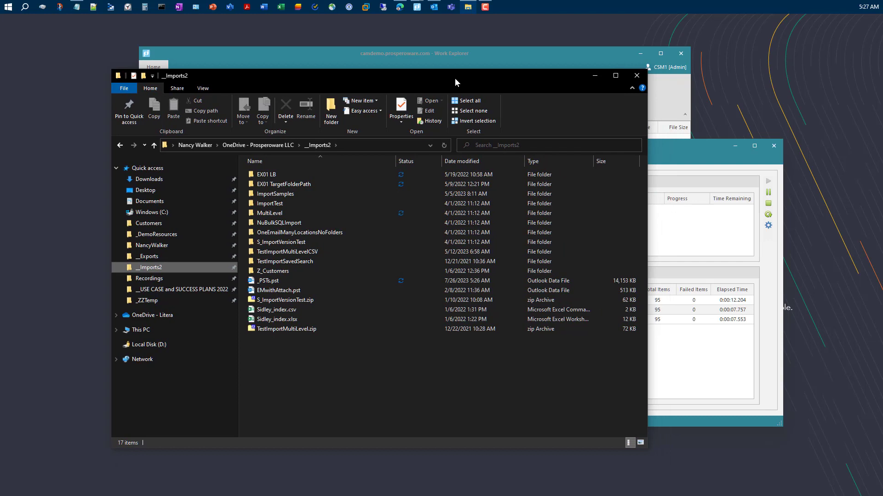
Step: Open the export job's target folder, C:\_Exports
left_click(164, 260)
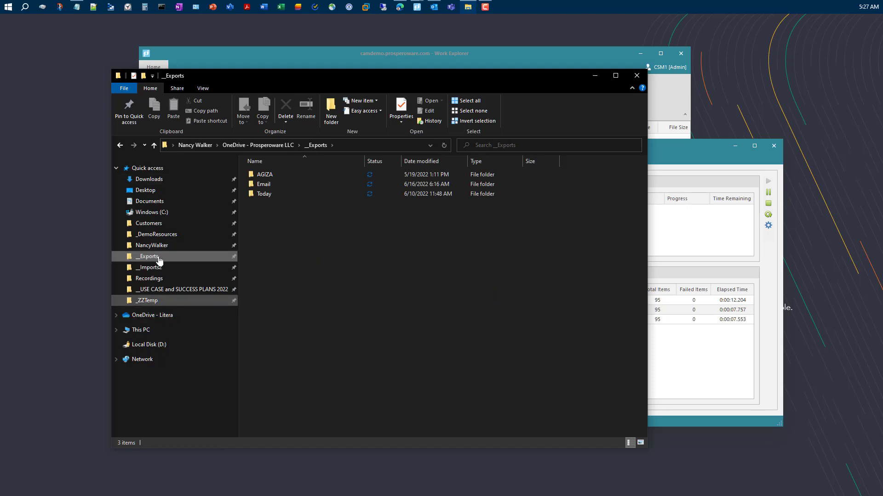
left_click(155, 214)
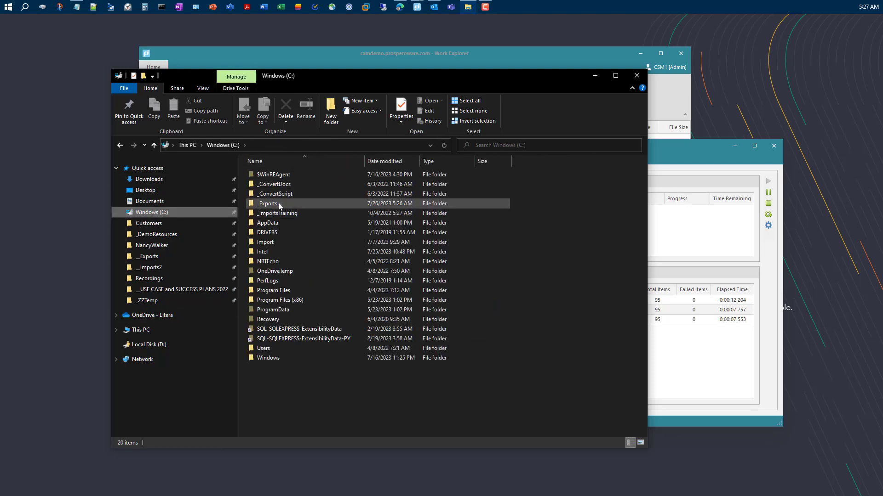
left_click(278, 202)
double_click(277, 202)
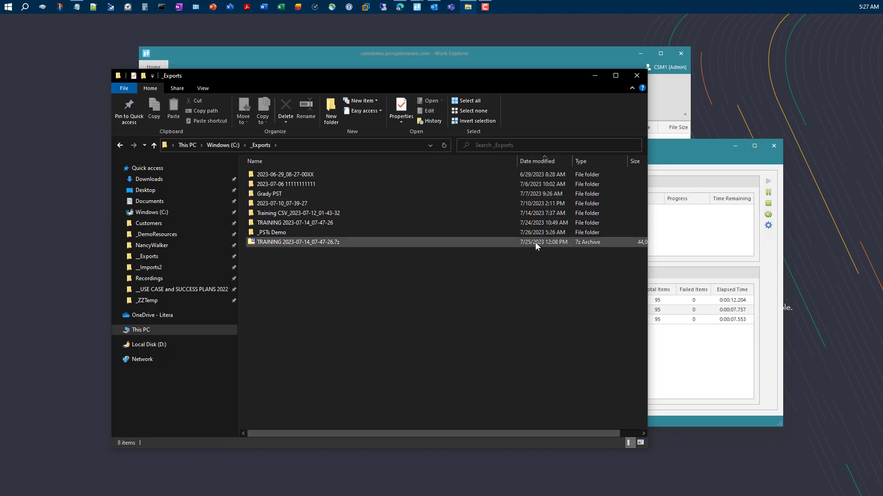
Step: Open the exported _PSTs Demo folder and browse down through Outlook Data File to the Inbox inside Demo
left_click(451, 233)
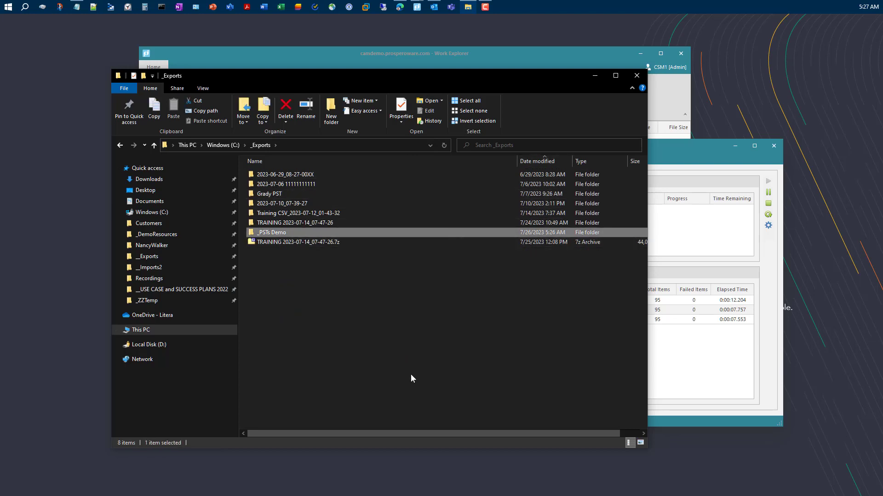
double_click(421, 229)
double_click(286, 173)
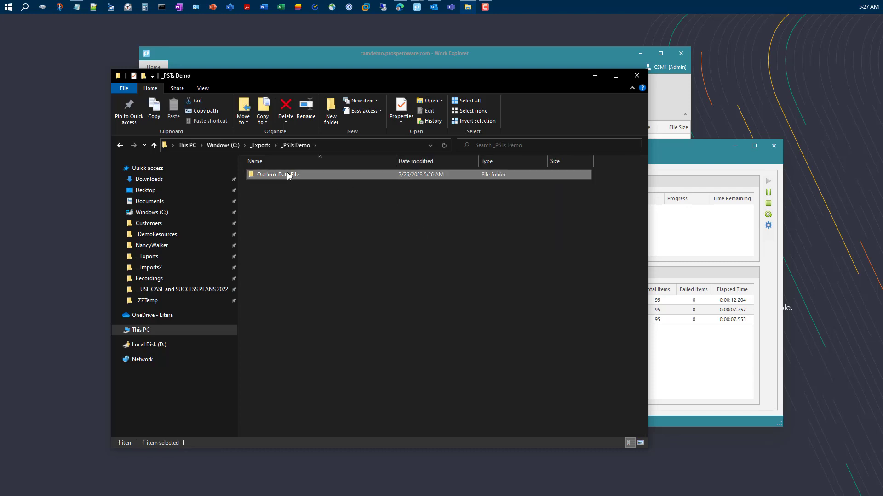
double_click(288, 176)
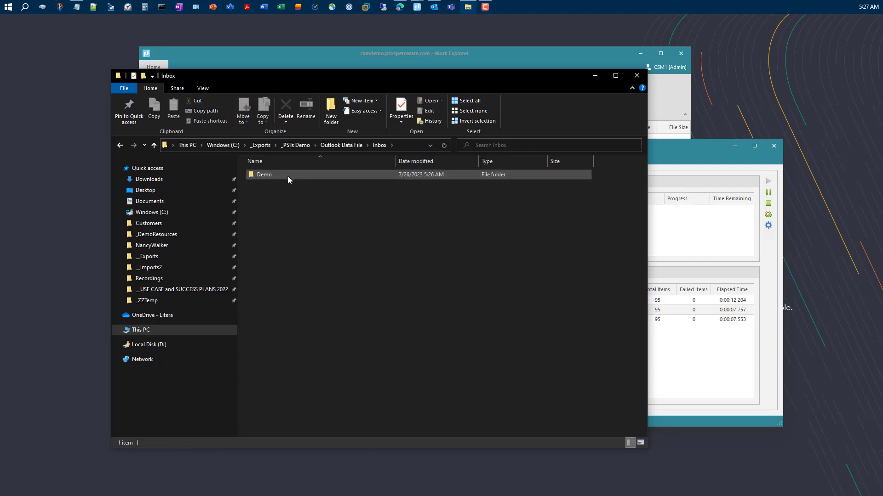
double_click(289, 177)
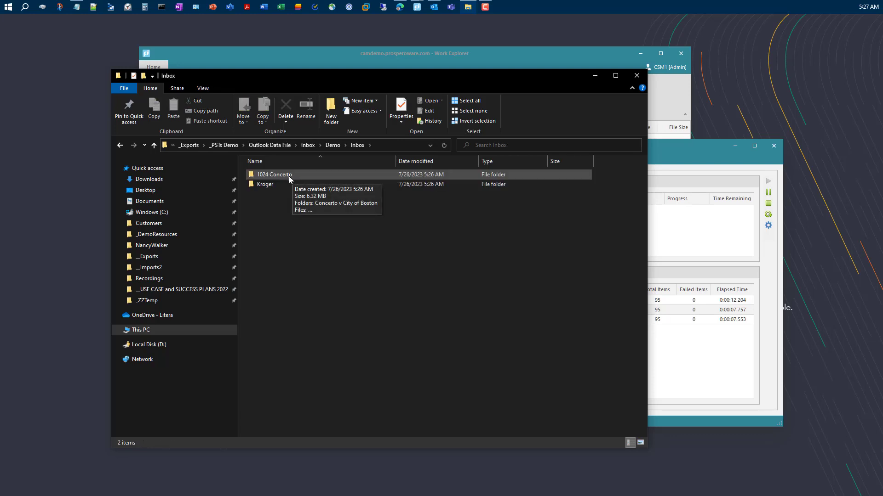
Step: Examine the exported messages in 1024 Concerto and its Concerto v City of Boston subfolder, and minimize File Explorer
double_click(288, 176)
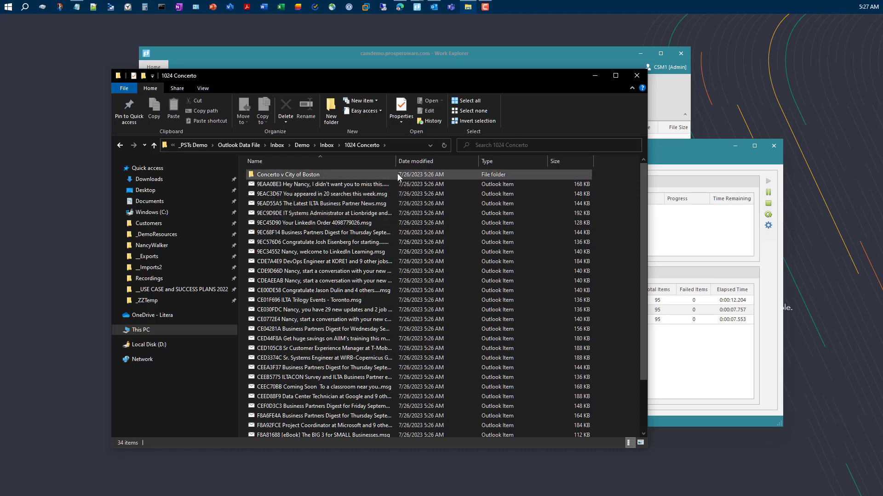
left_click_drag(395, 166, 458, 164)
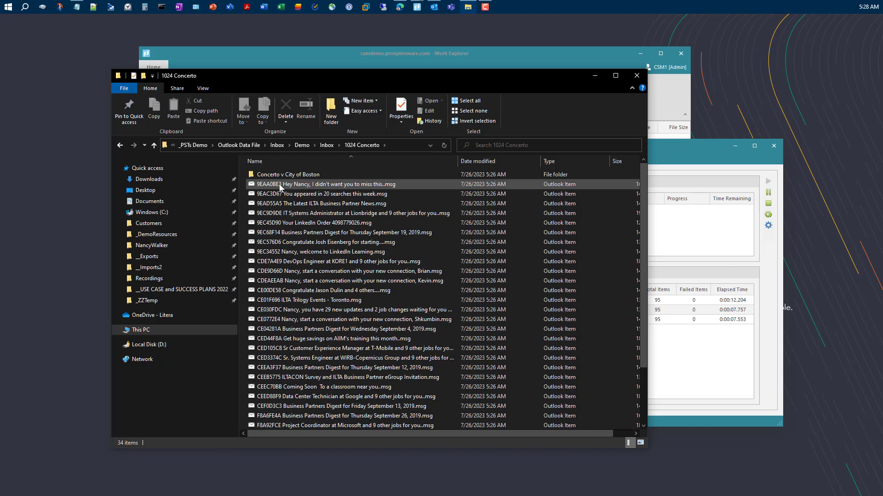
double_click(289, 174)
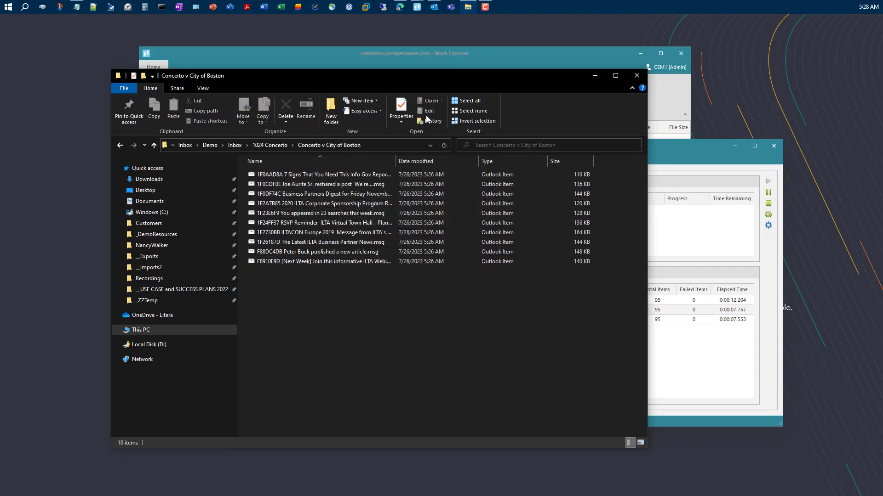
left_click(595, 75)
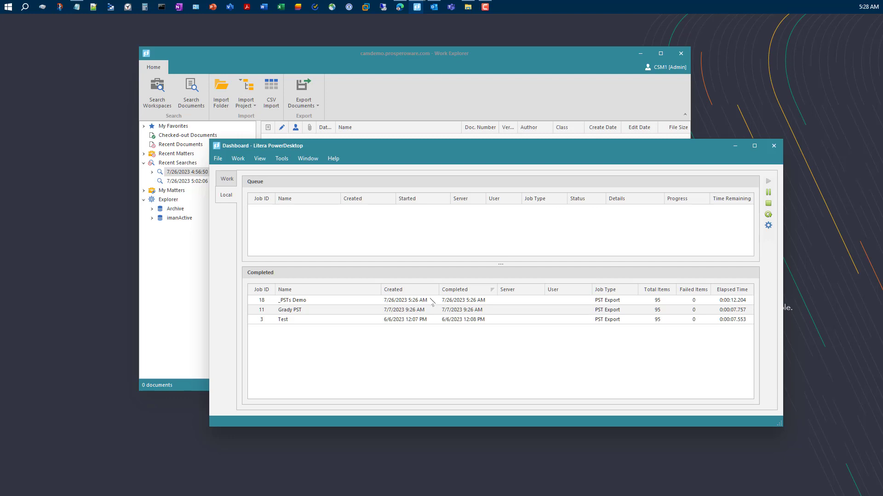
Step: Show the dashboard's Work jobs, and start a folder import in Work Explorer with C:\_Exports\_PSTs Demo as the source folder
left_click(224, 179)
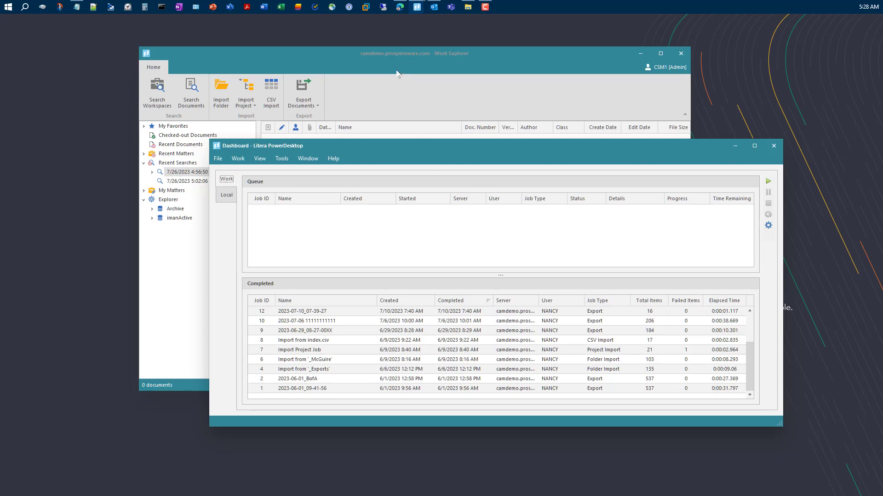
left_click(222, 86)
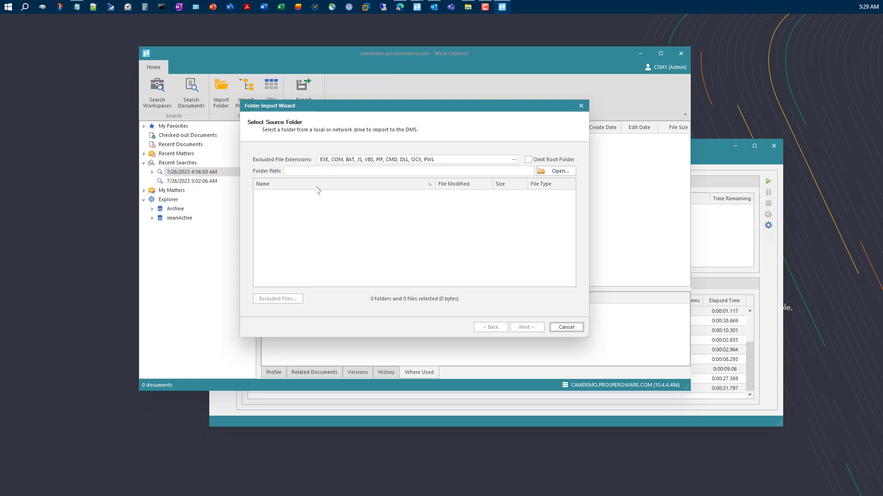
left_click(554, 172)
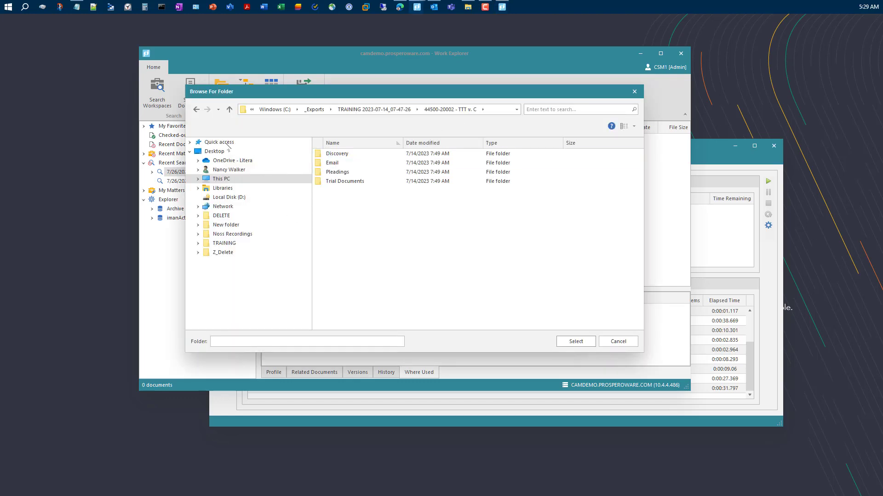
left_click(198, 179)
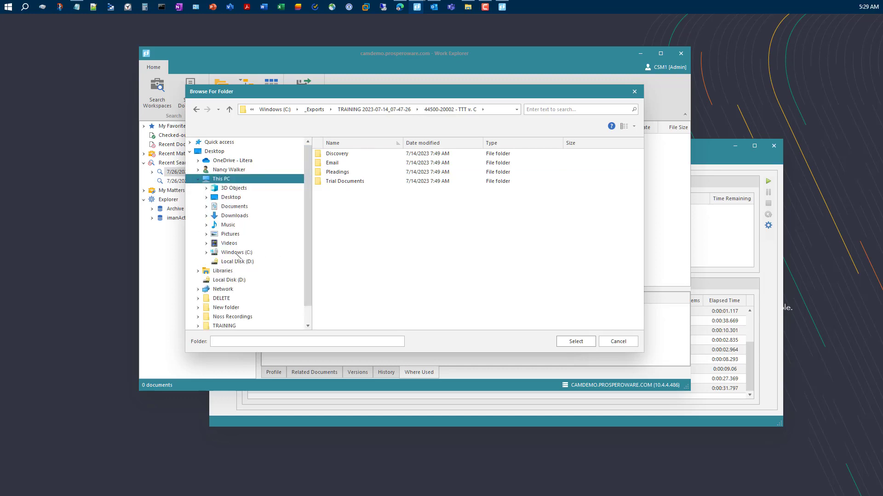
left_click(237, 253)
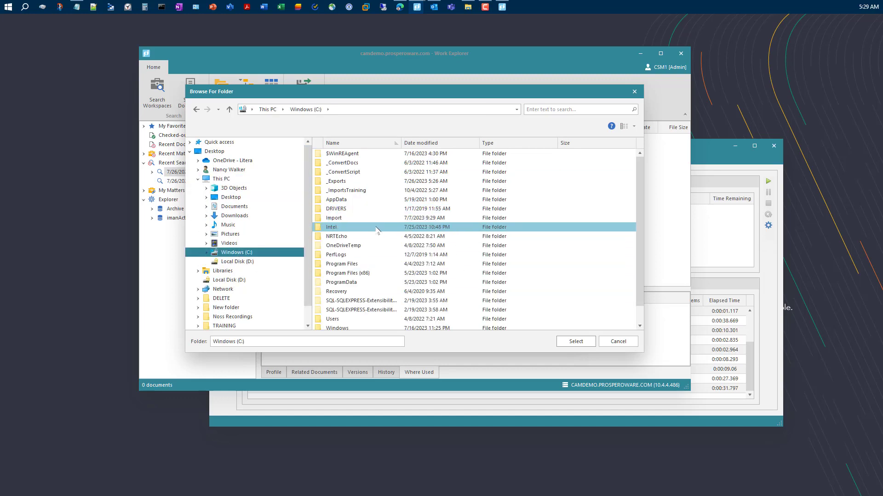
left_click(361, 184)
double_click(360, 182)
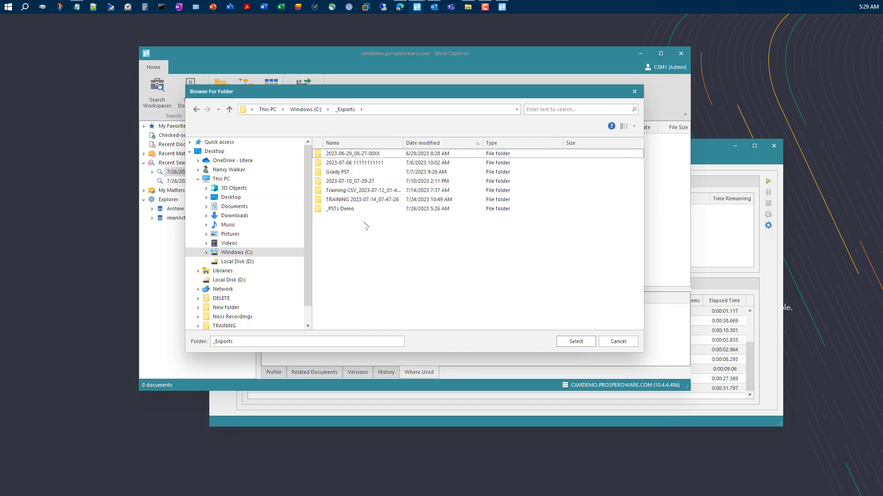
left_click(347, 210)
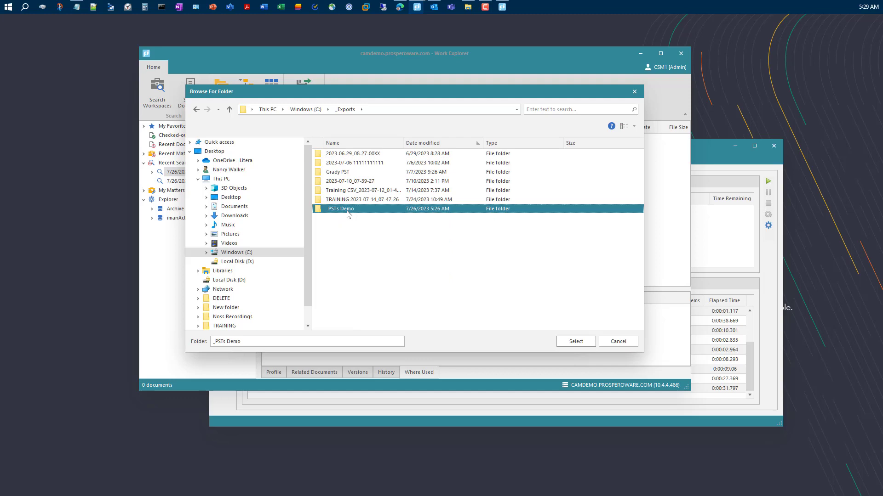
left_click(575, 341)
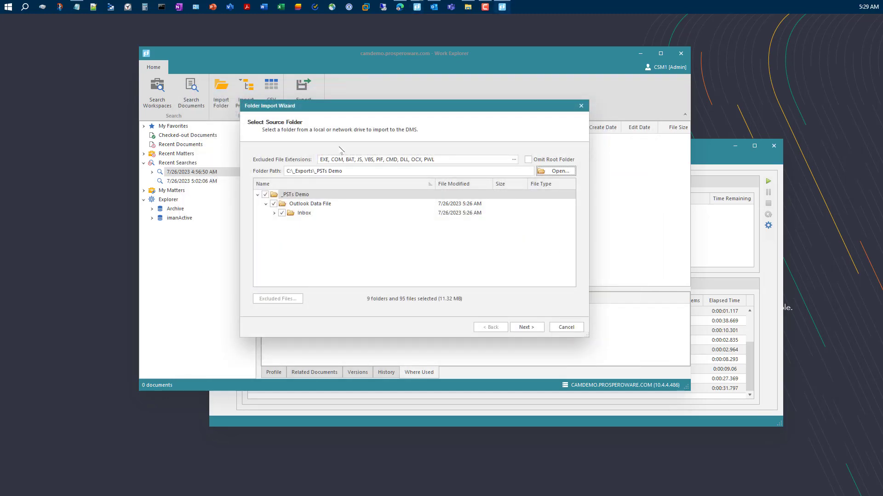
Step: Expand the source folder tree from Inbox through Demo and its inner Inbox down to the contents of 1024 Concerto
left_click(274, 213)
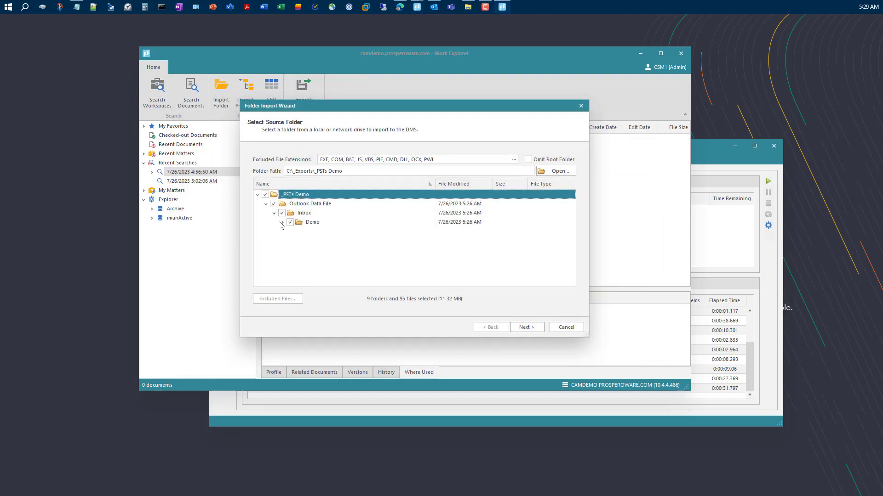
left_click(282, 222)
left_click(291, 231)
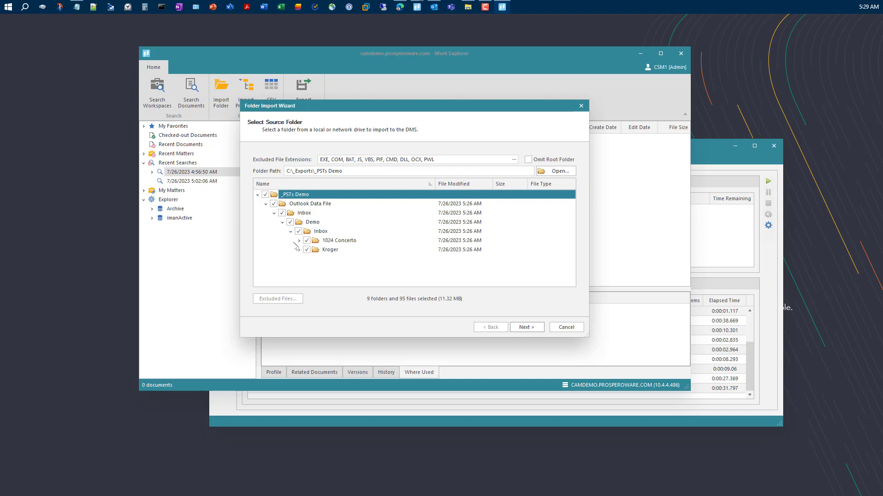
left_click(298, 241)
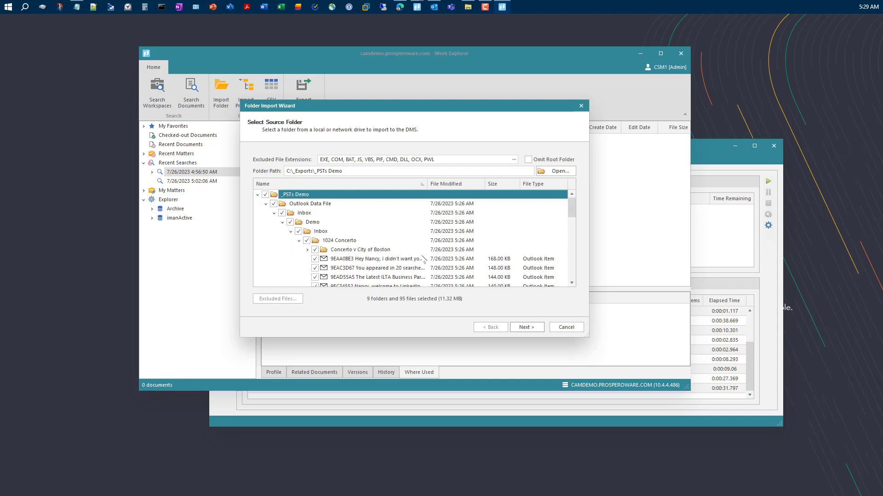
Step: Enlarge the Folder Import Wizard and review the message files listed under 1024 Concerto down to the Kroger folder
left_click_drag(587, 336, 773, 469)
scroll(458, 248, "down", 3)
scroll(459, 248, "down", 2)
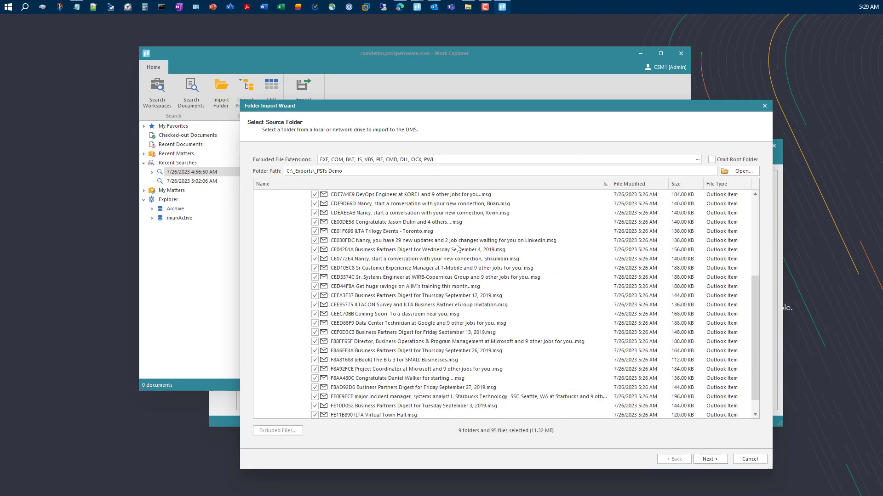
scroll(459, 248, "down", 1)
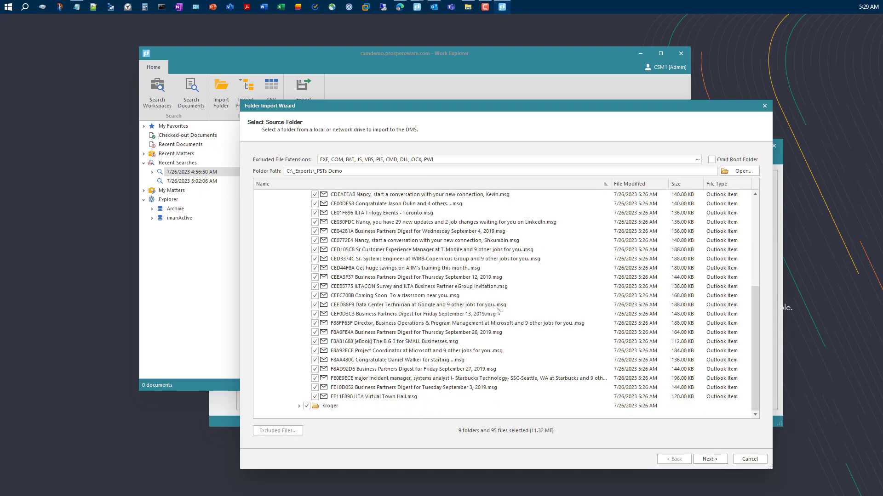
scroll(523, 274, "up", 6)
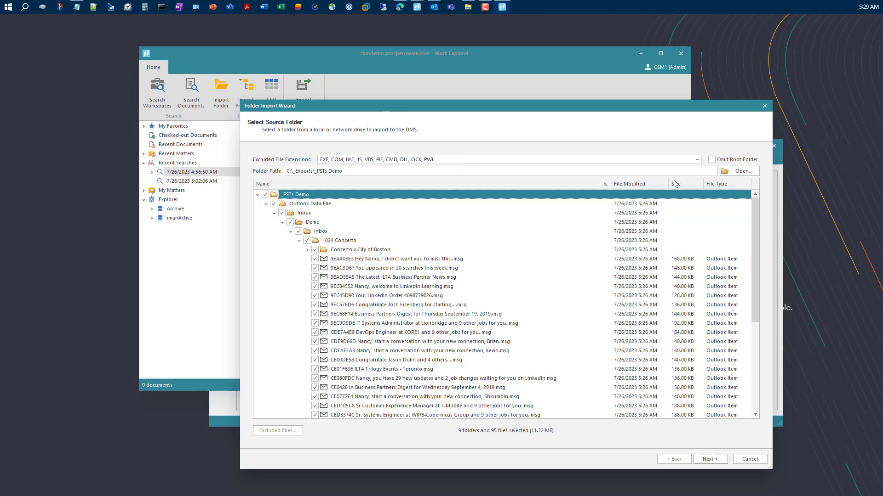
Step: Omit the root folder from the import, check the subfolders of Demo, and continue to the target container selection
left_click(713, 161)
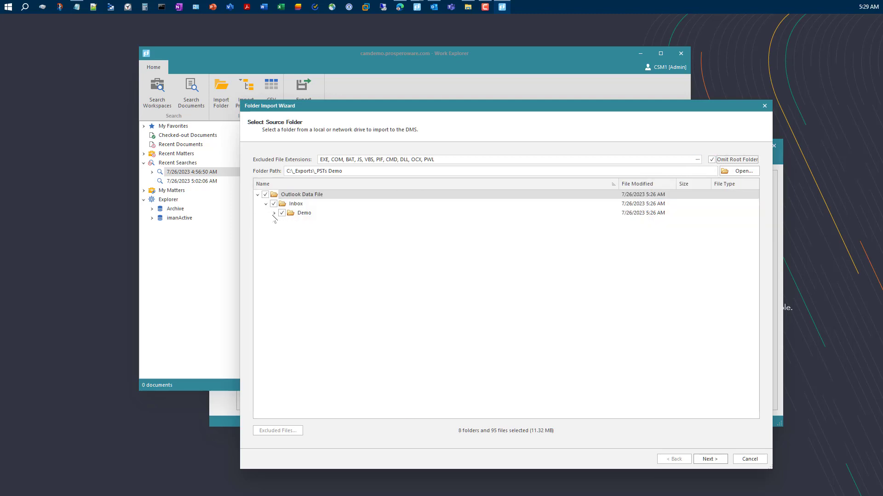
left_click(274, 213)
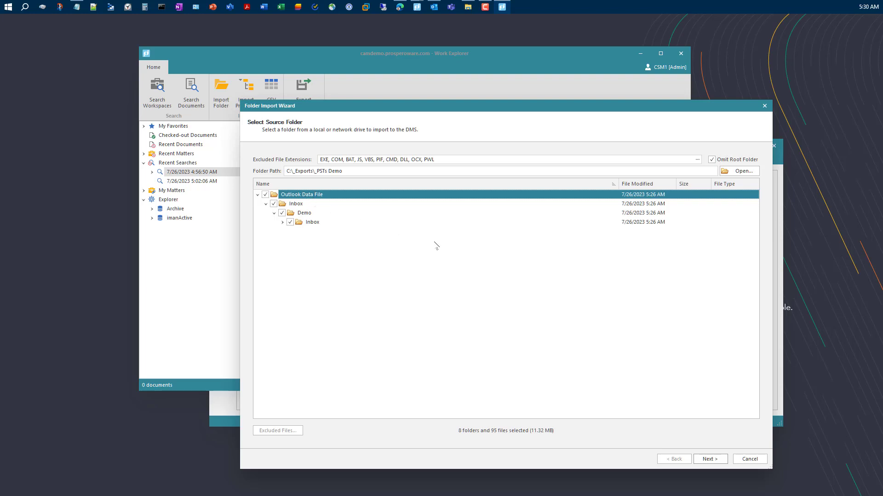
left_click(716, 159)
left_click(715, 160)
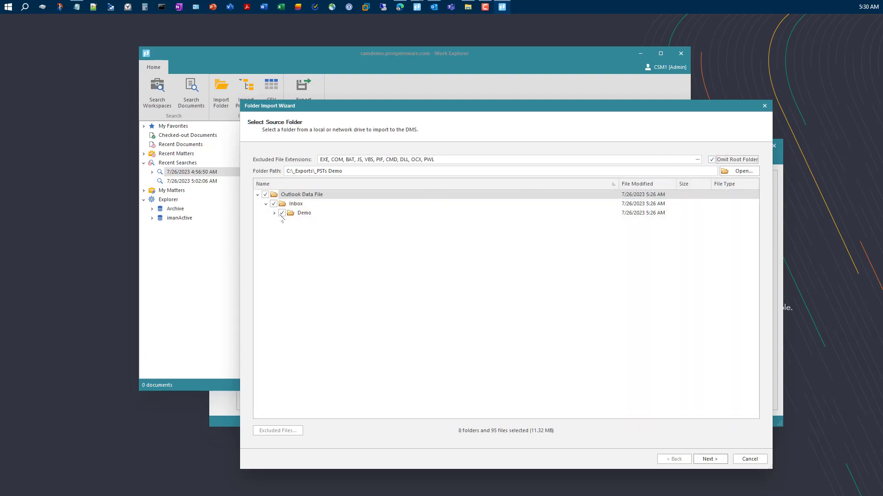
left_click(274, 213)
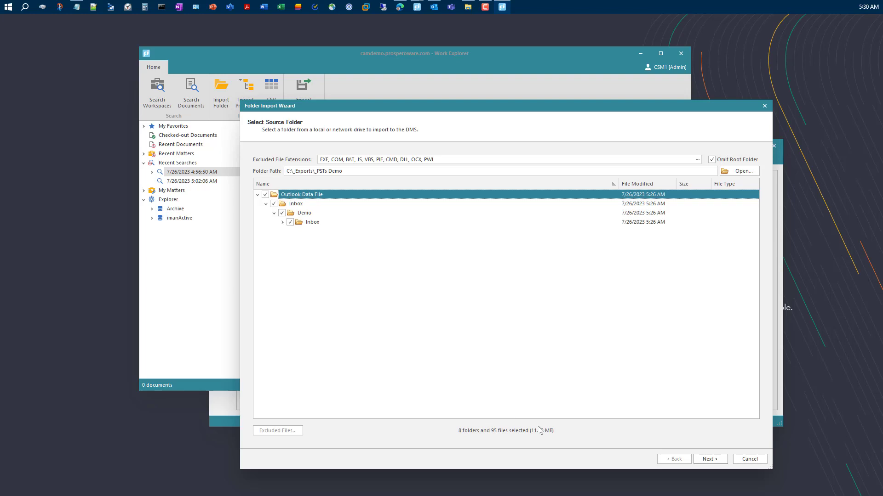
left_click(713, 460)
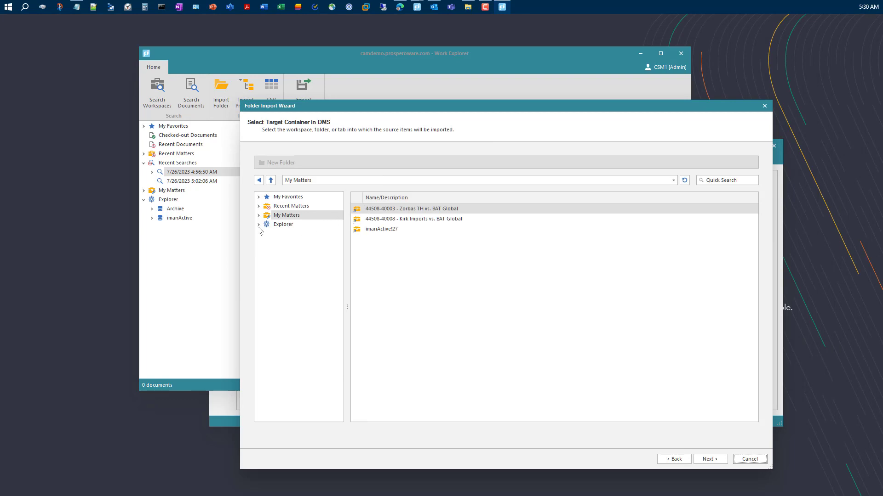
left_click(259, 198)
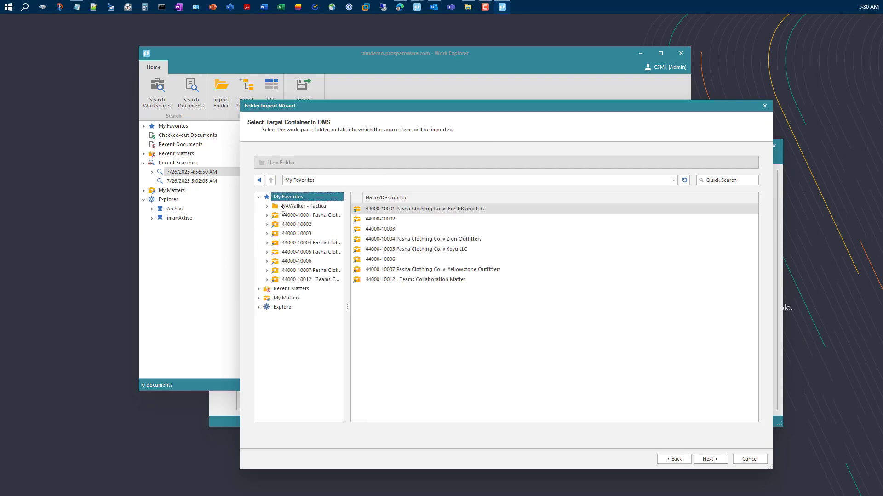
left_click(268, 225)
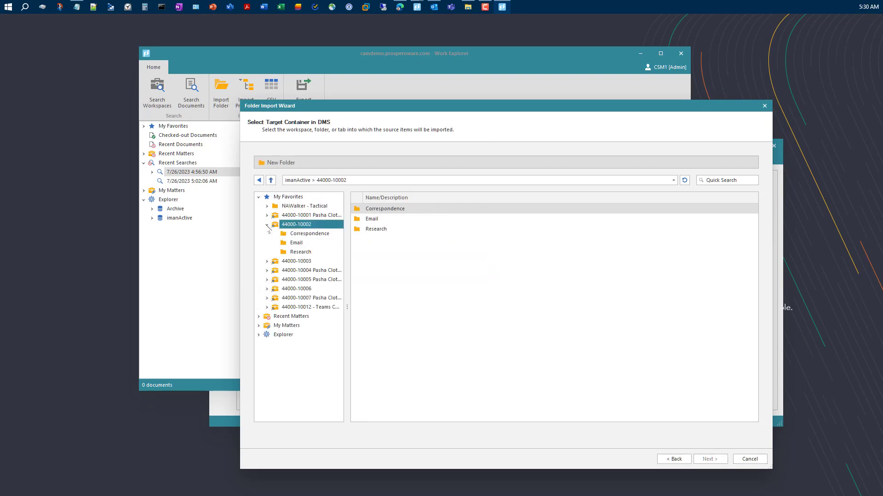
left_click(294, 243)
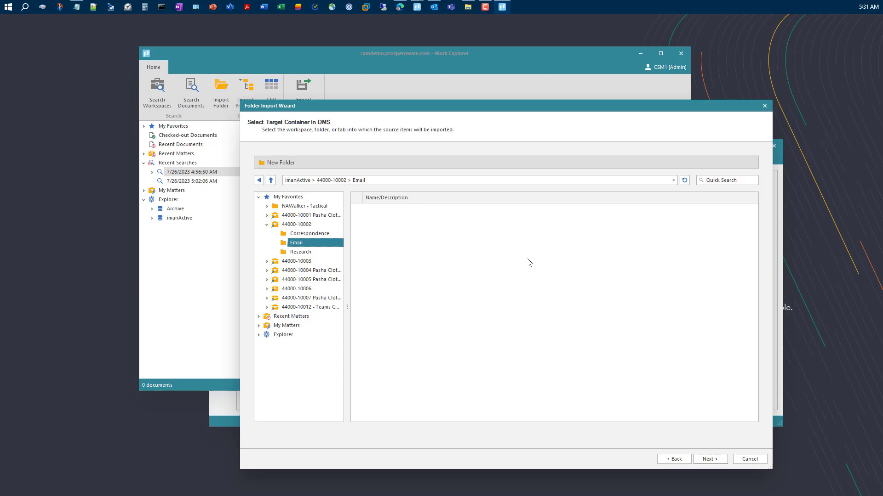
left_click(716, 461)
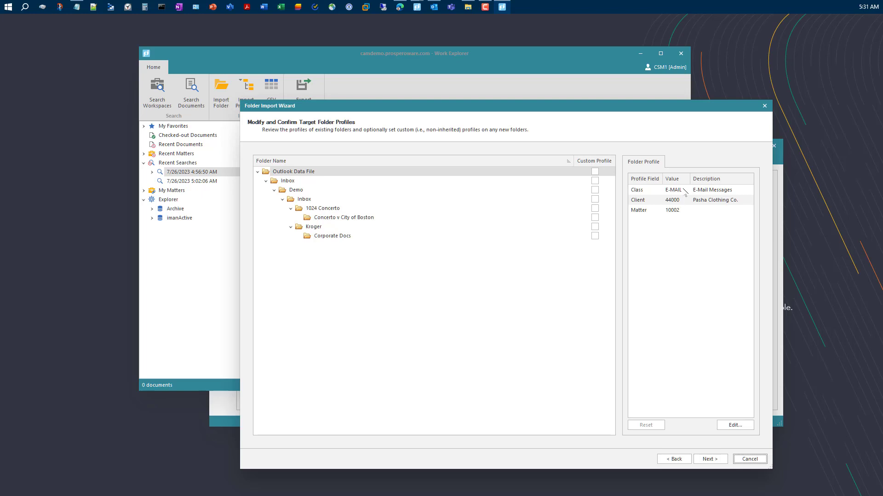
Step: Inspect the editable profile of Outlook Data File, close it without changes, and accept the target folder profiles
left_click(744, 428)
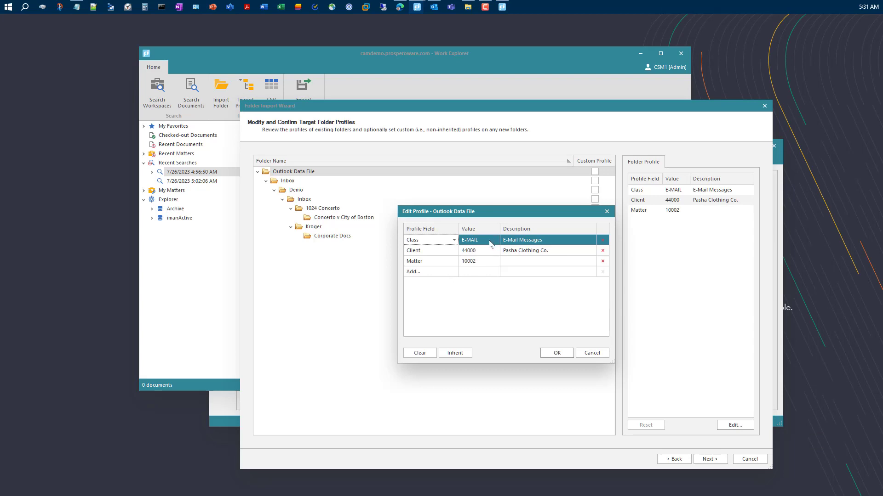
left_click(607, 211)
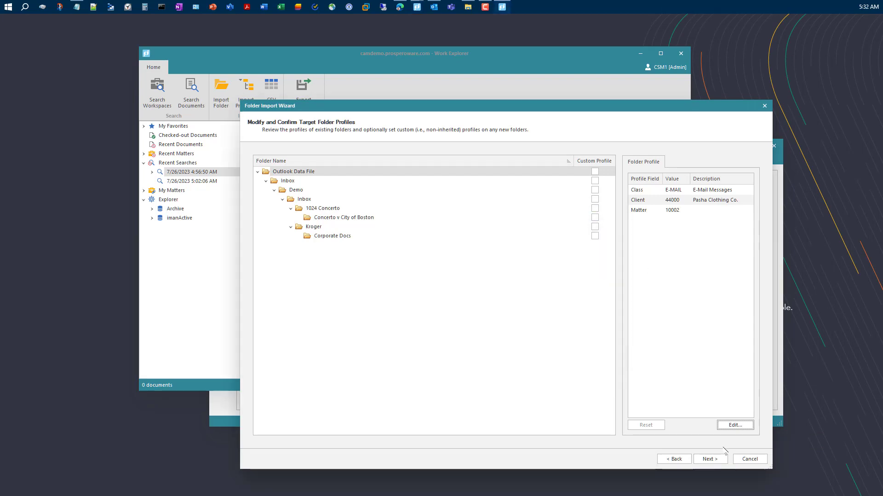
left_click(718, 462)
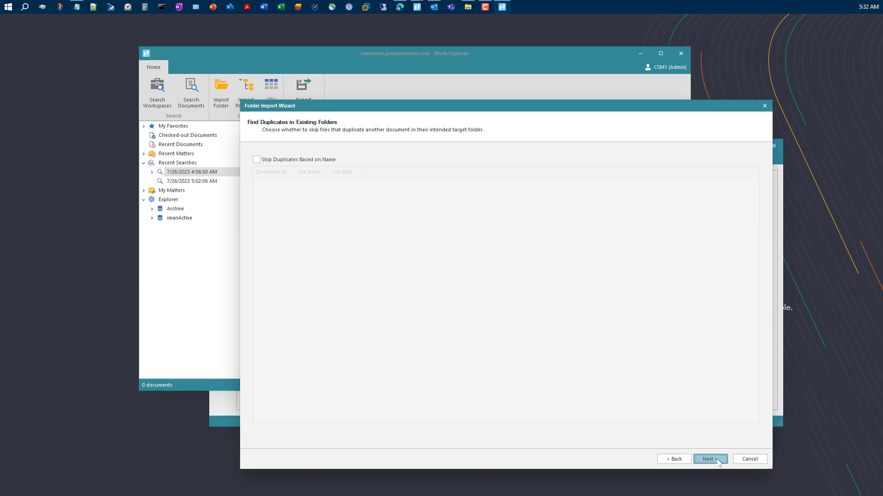
Step: Accept the default duplicate handling and document profile, finish the folder import setup, and bring the PowerDesktop dashboard forward
left_click(718, 462)
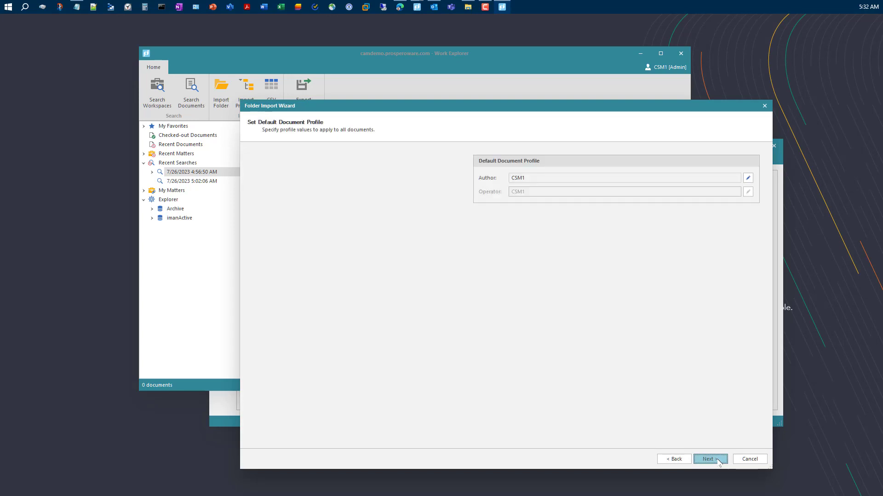
left_click(719, 461)
left_click(719, 461)
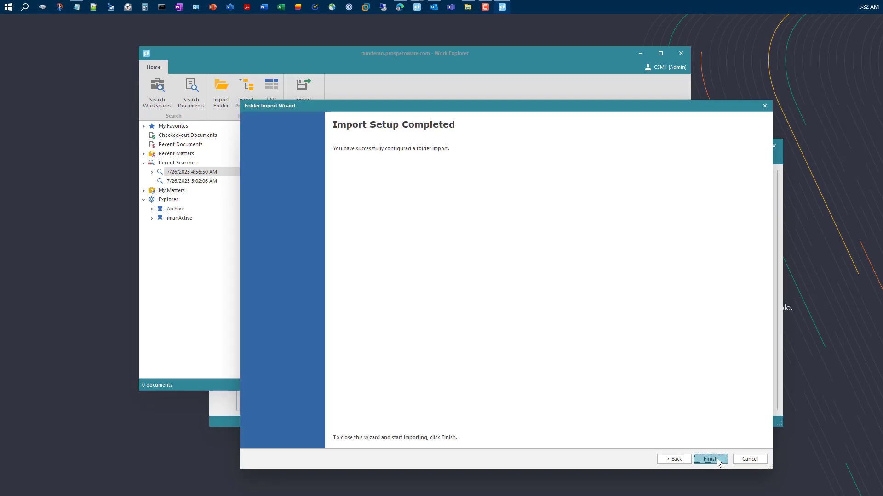
left_click(718, 459)
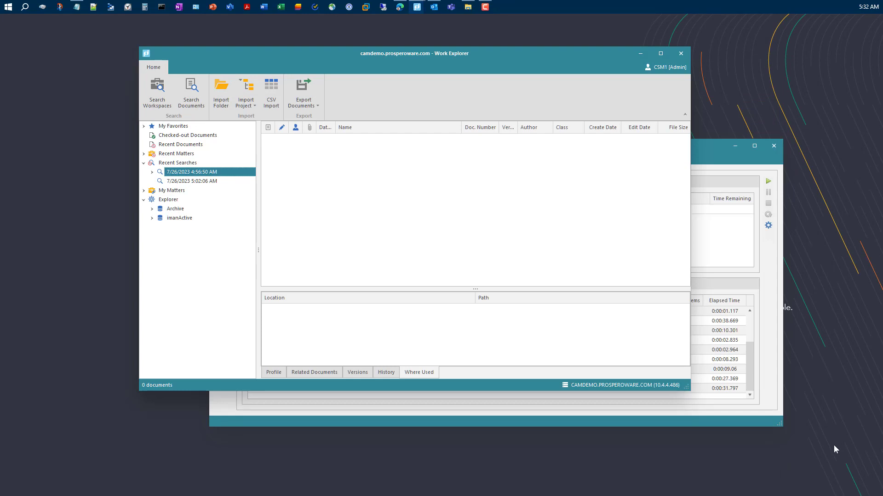
left_click(719, 147)
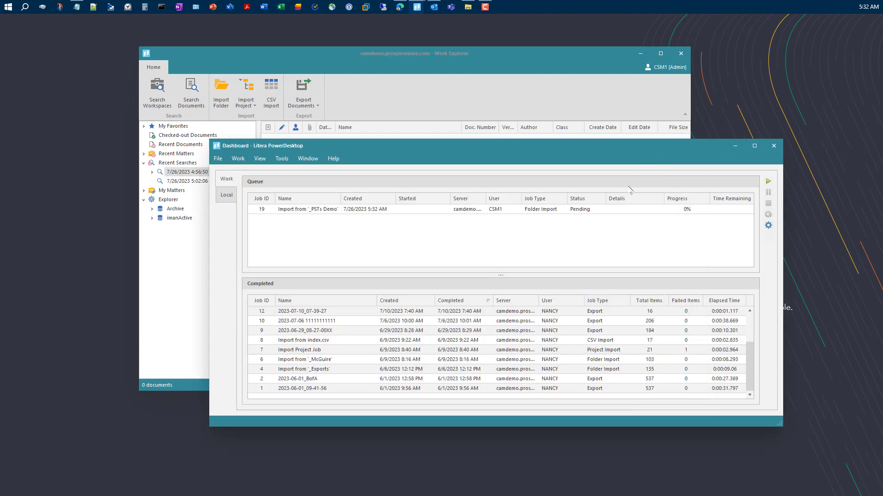